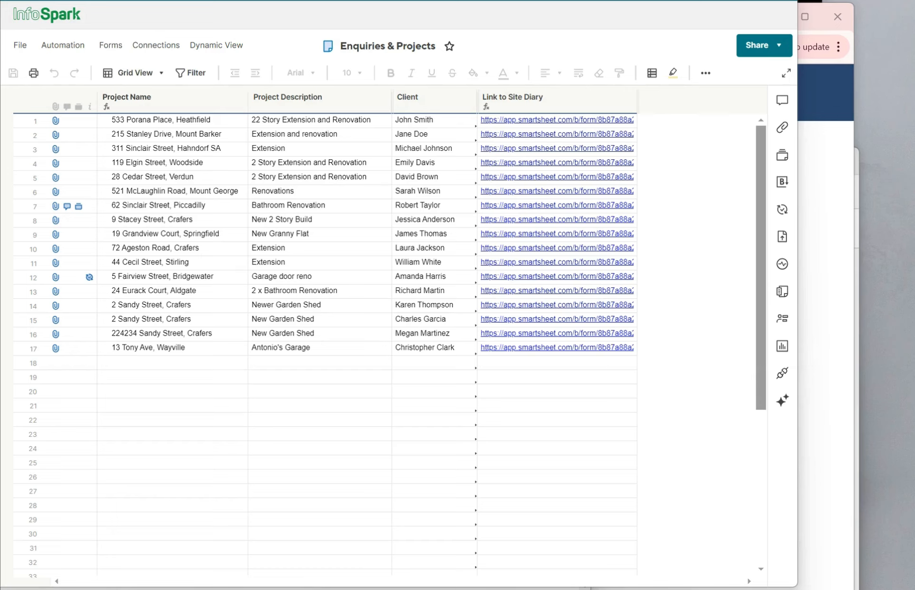
click(415, 98)
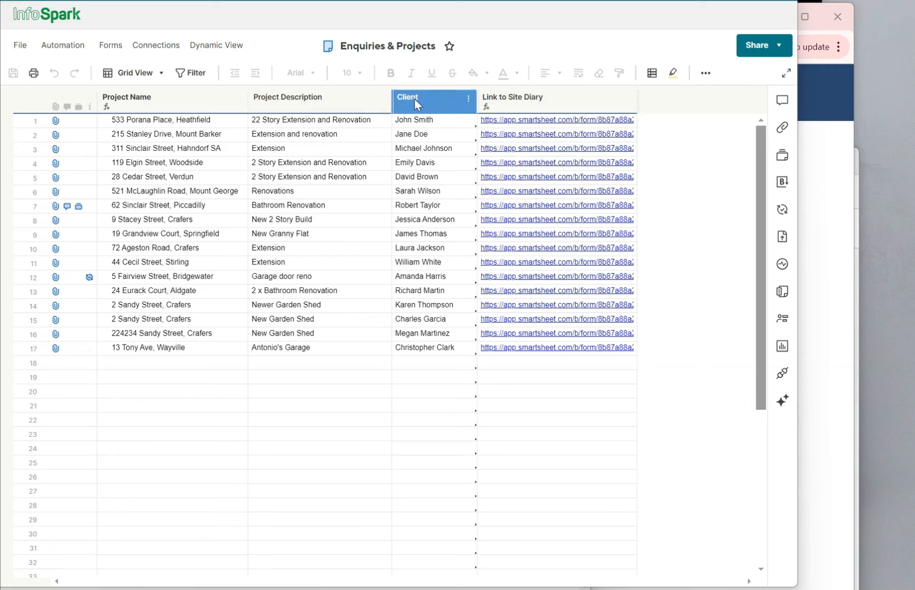
click(141, 98)
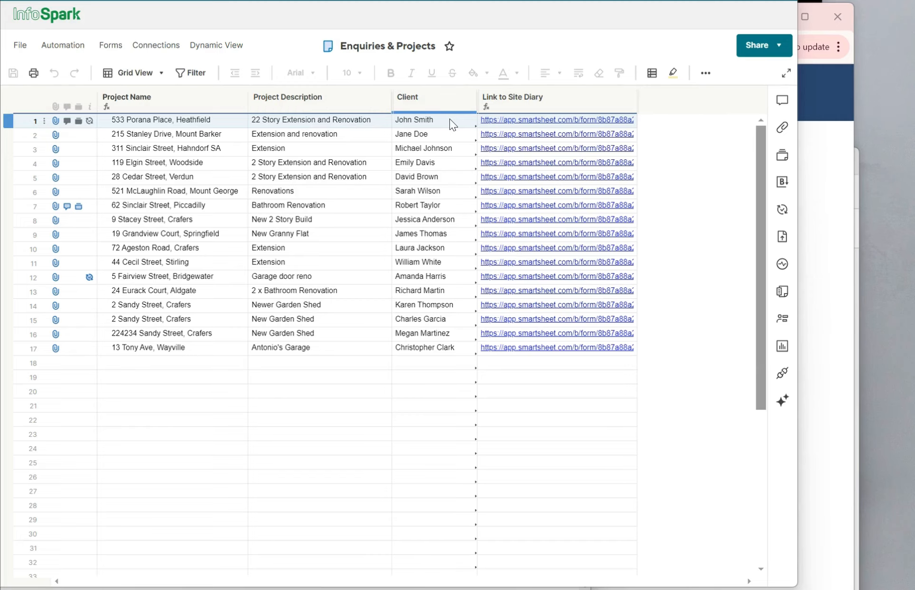
click(540, 120)
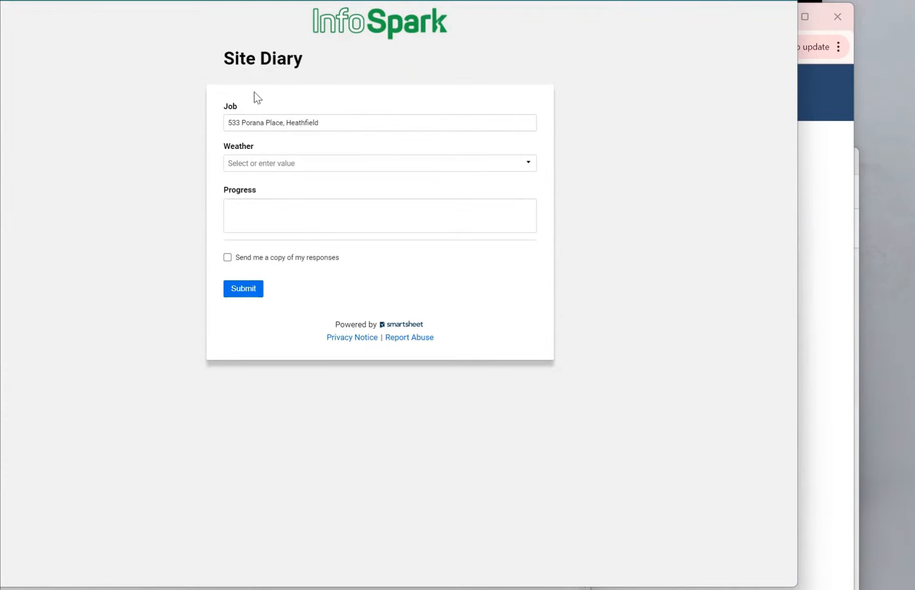
click(289, 165)
click(254, 220)
Record progress as 'Rained out yesterday, no progress', submit the entry and return to the sheet
click(255, 216)
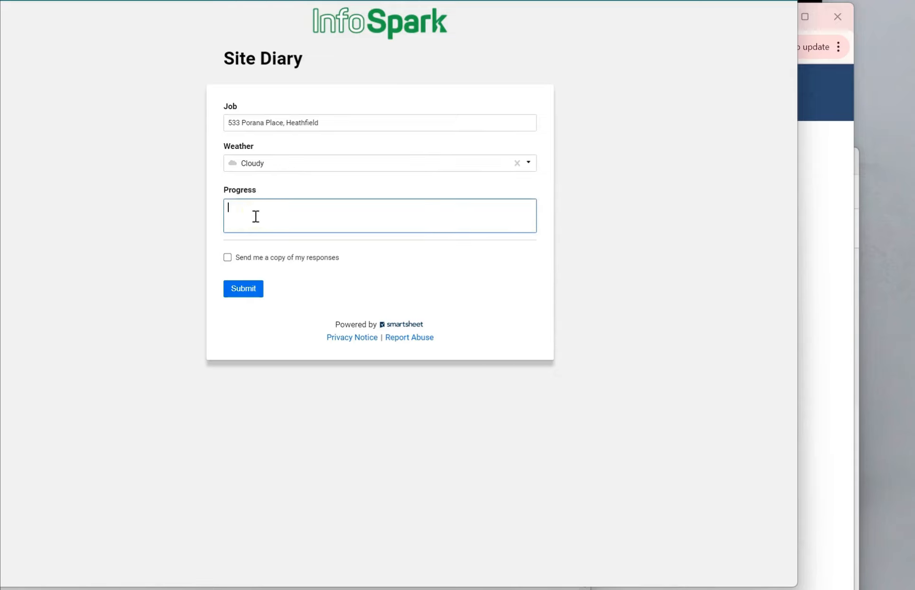
text(Rained out yesterday, no progress)
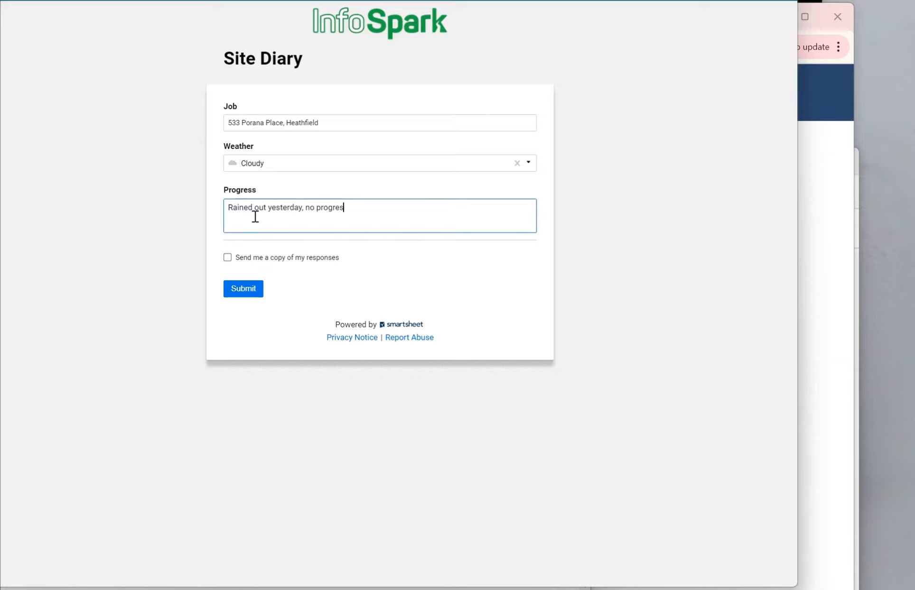
click(238, 293)
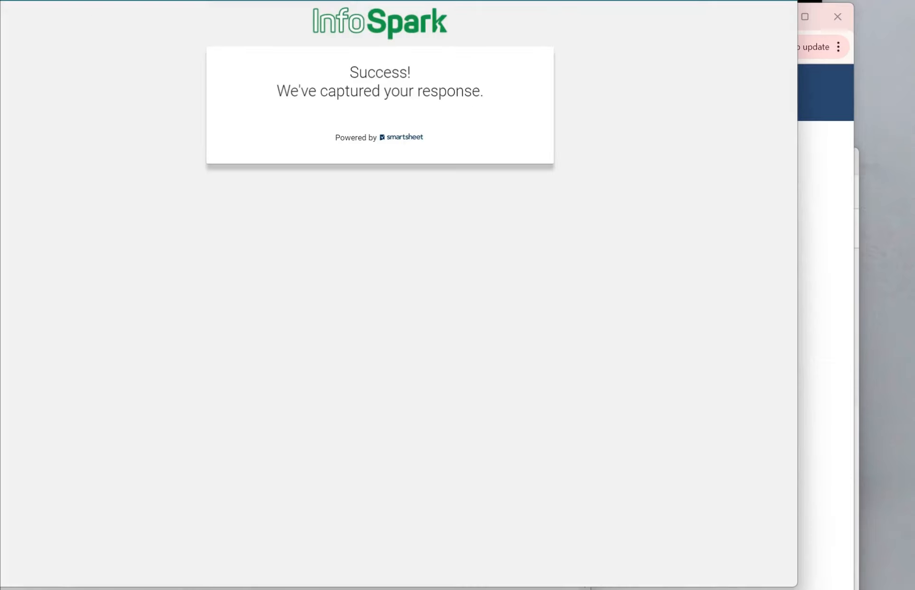
key(ctrl+w)
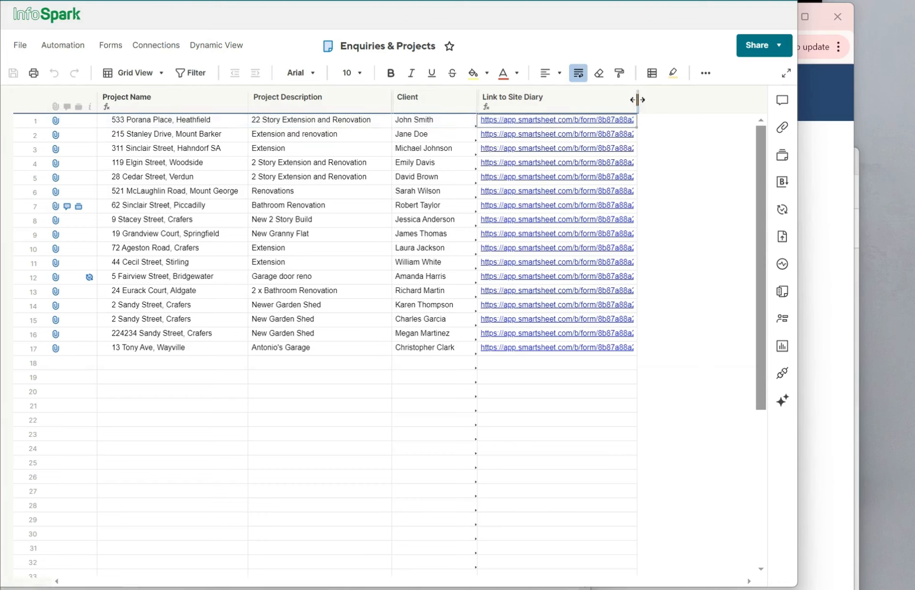
Reveal the QR Code column beside the site diary links and narrow it so rows shrink
drag(638, 102, 747, 103)
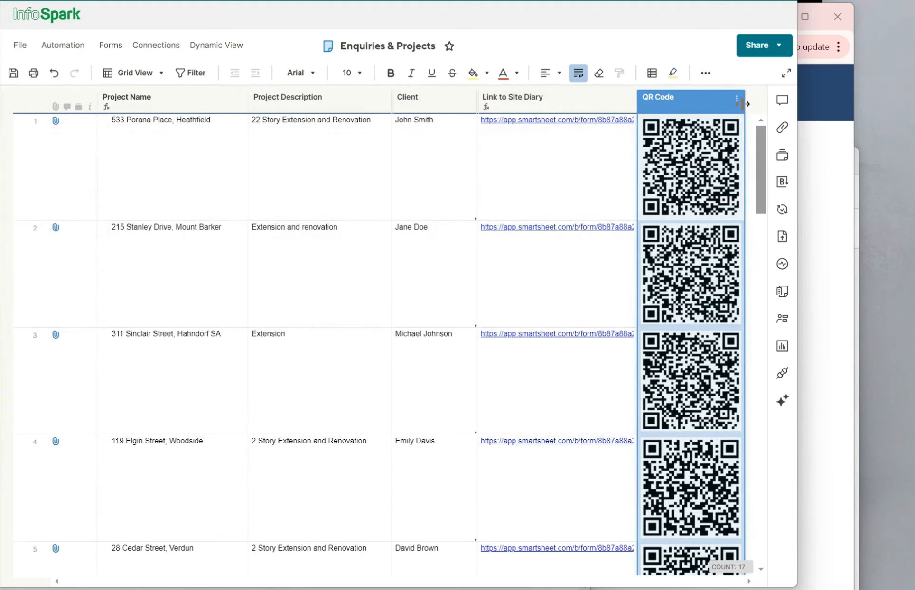
drag(742, 103, 700, 103)
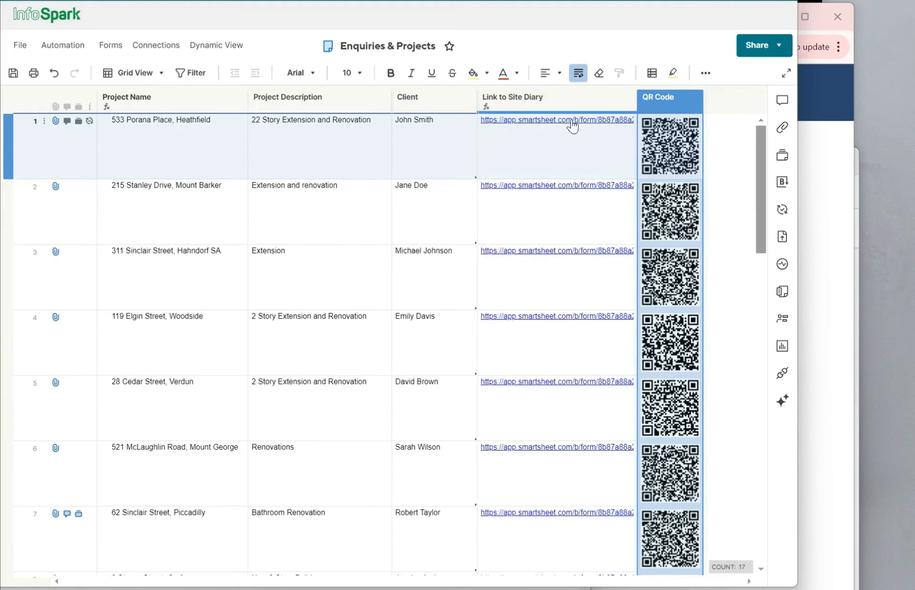
drag(759, 145, 743, 416)
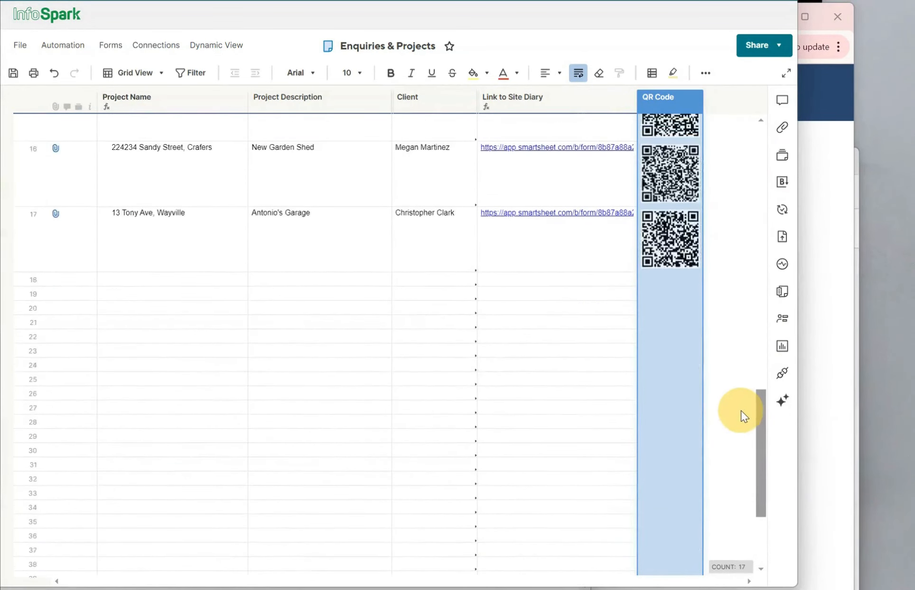
scroll(118, 408, up, 3)
click(162, 437)
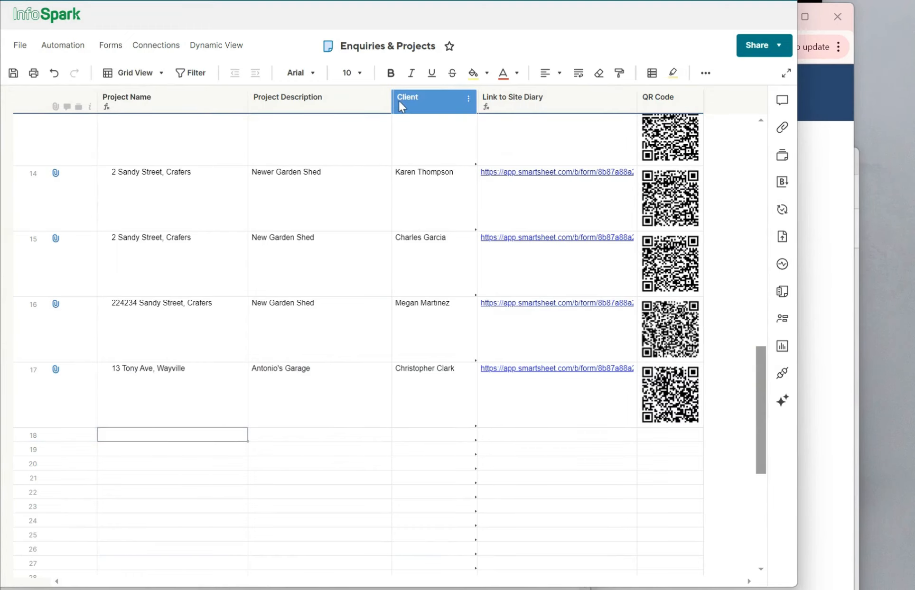
drag(390, 104, 474, 112)
click(432, 433)
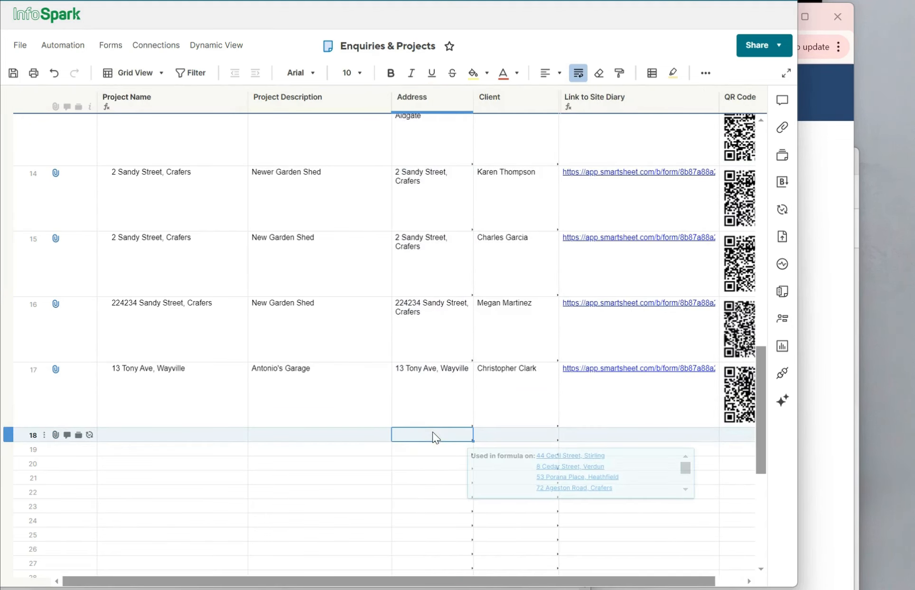
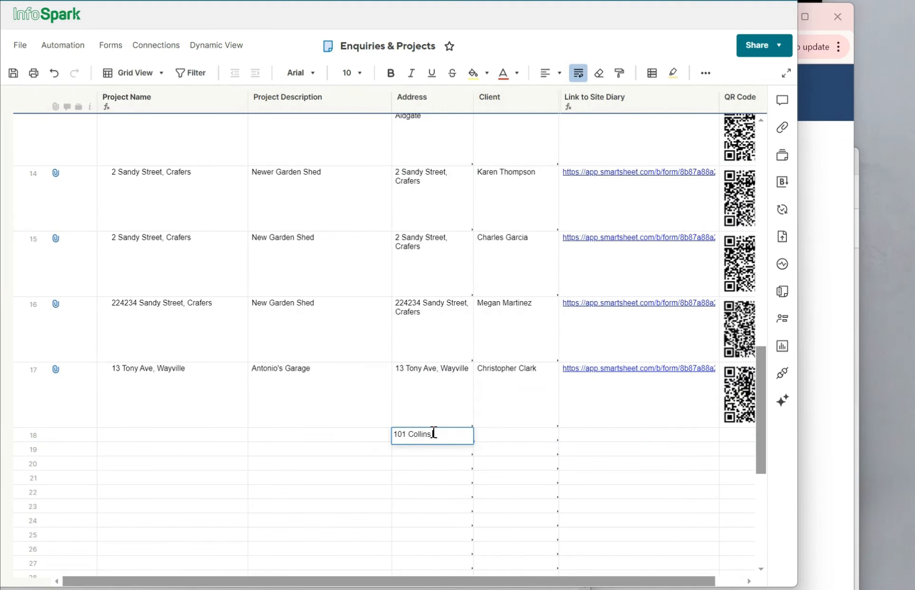
key(Return)
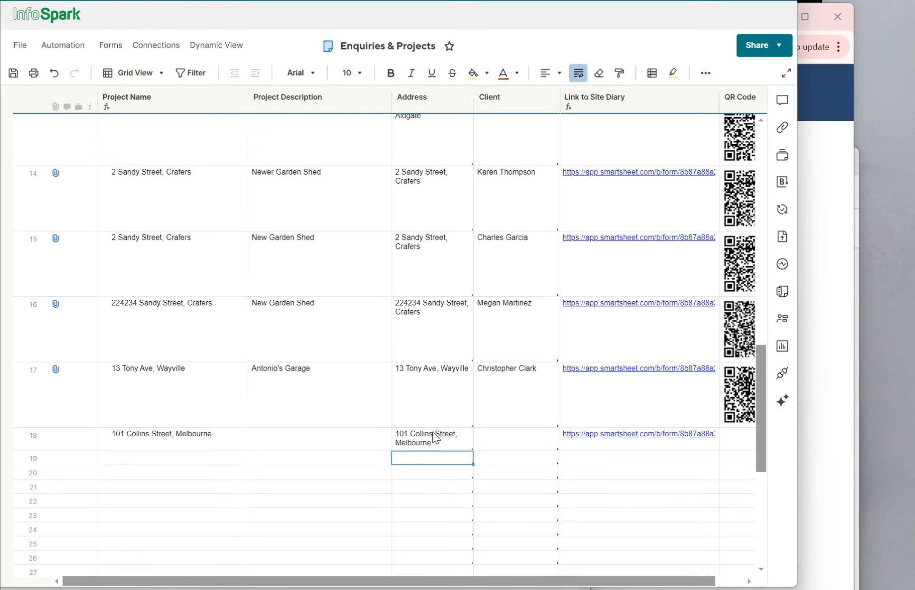
click(516, 440)
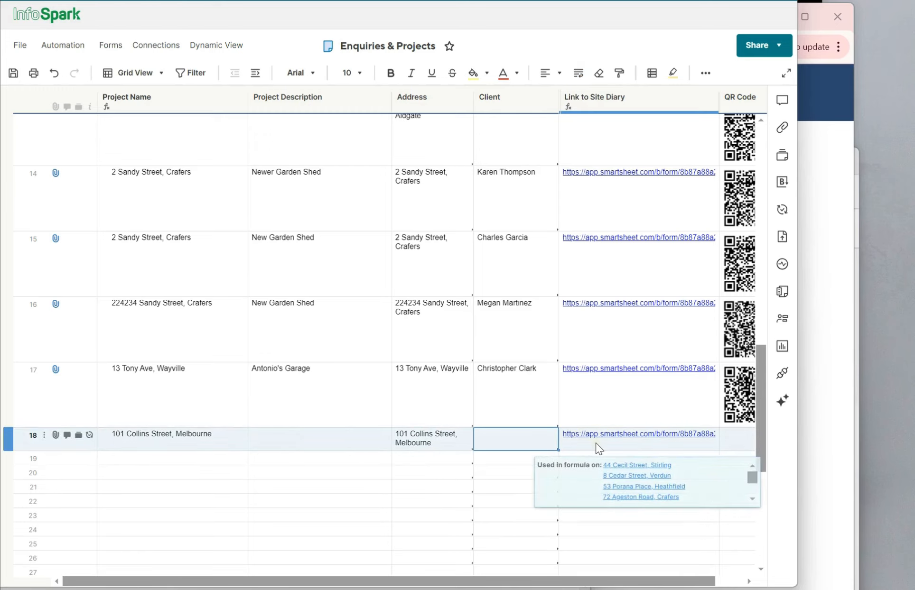
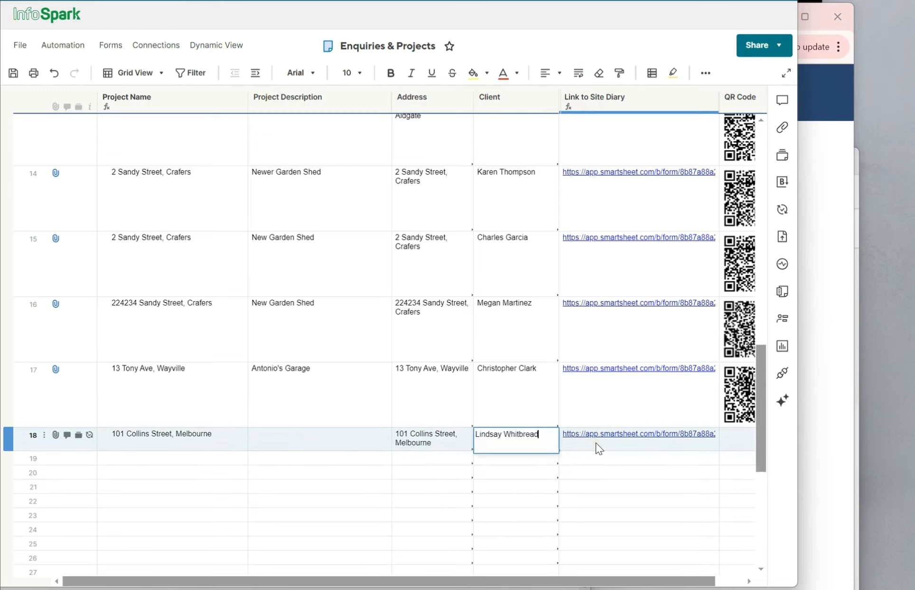
click(341, 434)
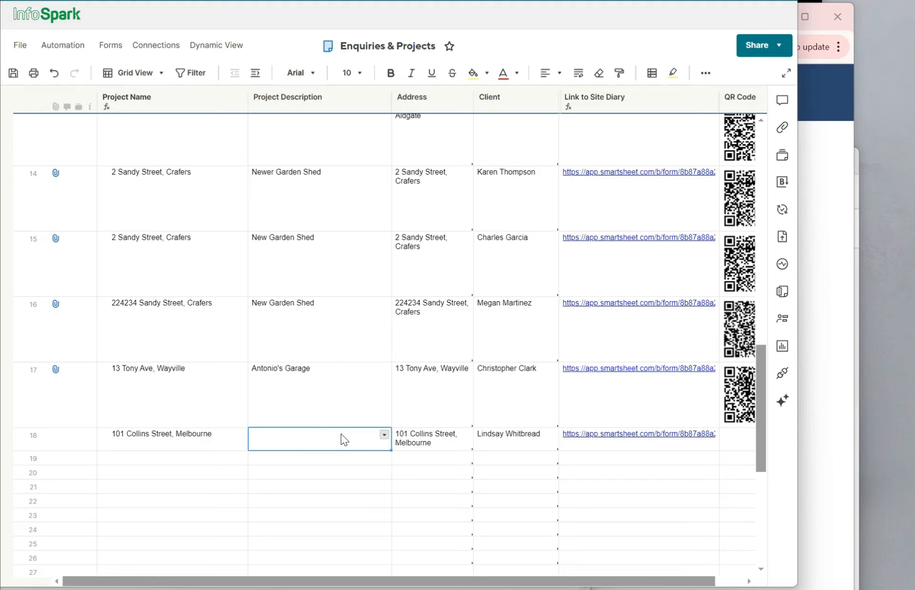
Enter 'Reception fitout' as row 18's Project Description and save the sheet
text(Re)
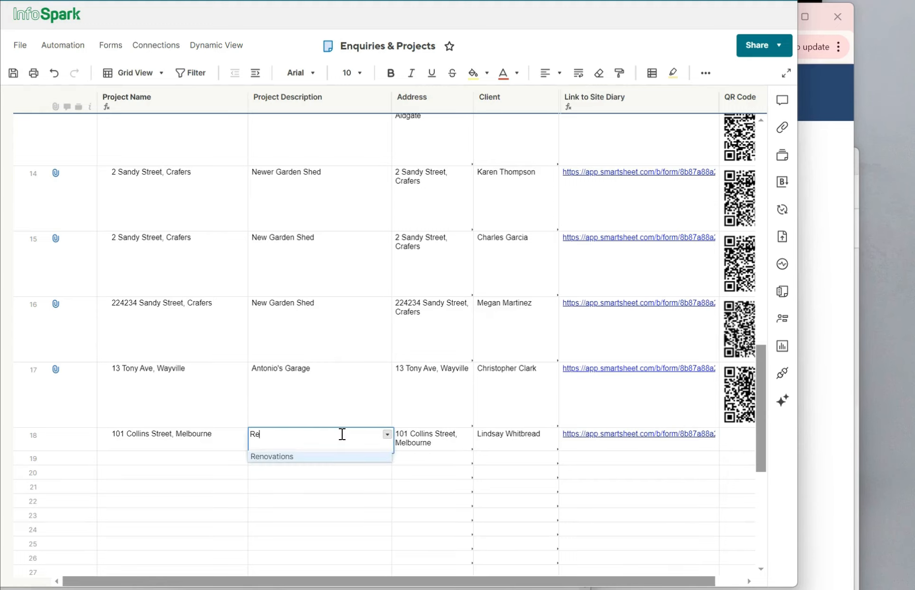
text(ception fitout)
key(Return)
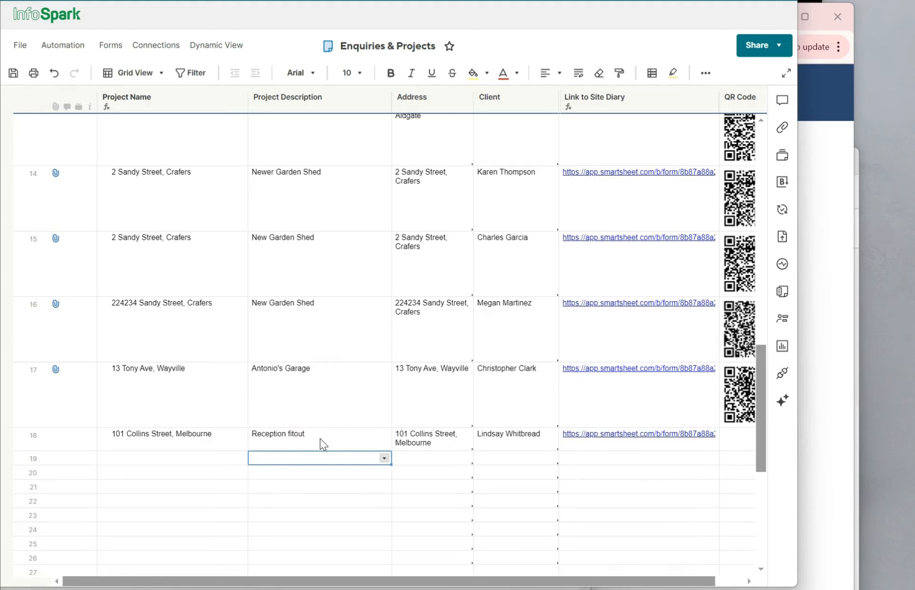
click(11, 73)
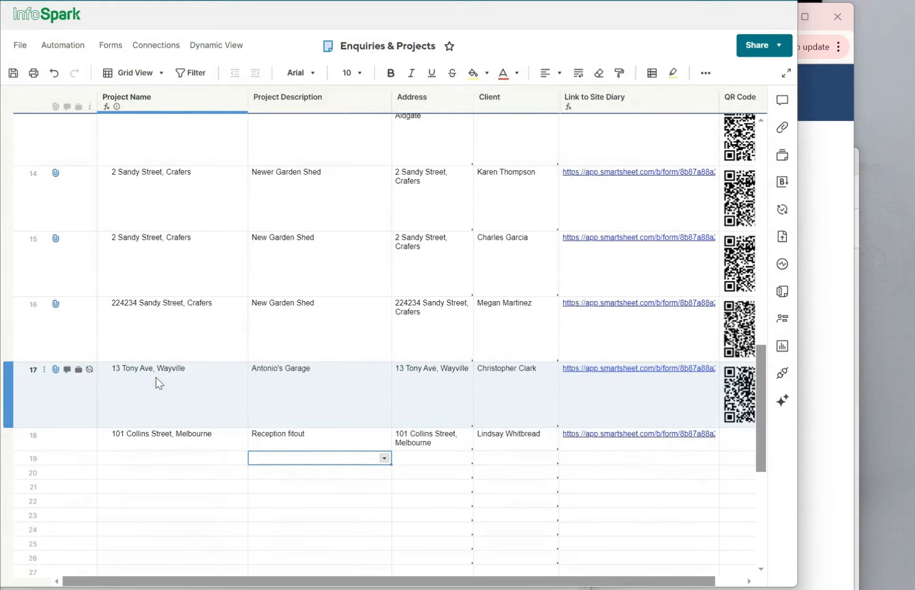
Refresh the sheet and scroll across to confirm row 18's newly generated QR code
drag(395, 583, 417, 579)
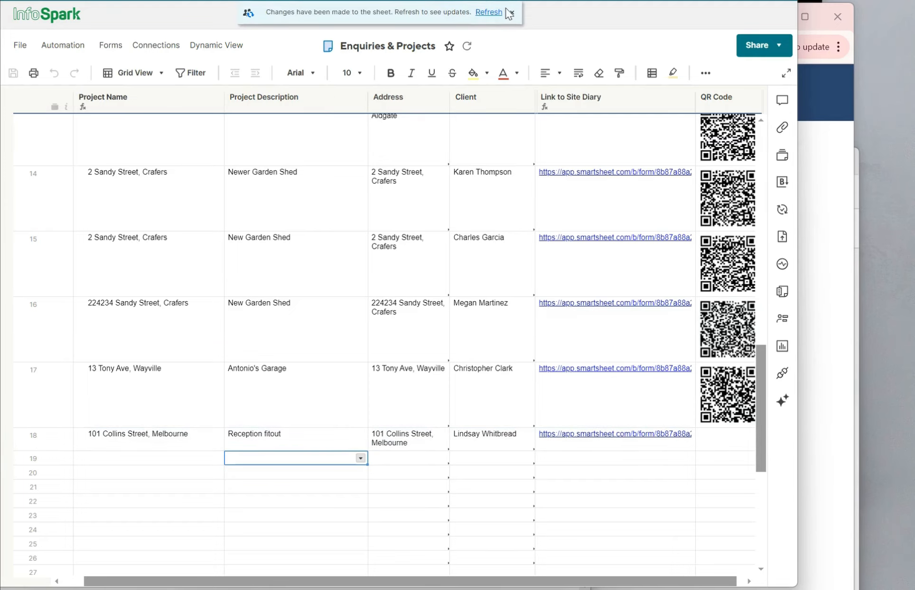
click(488, 12)
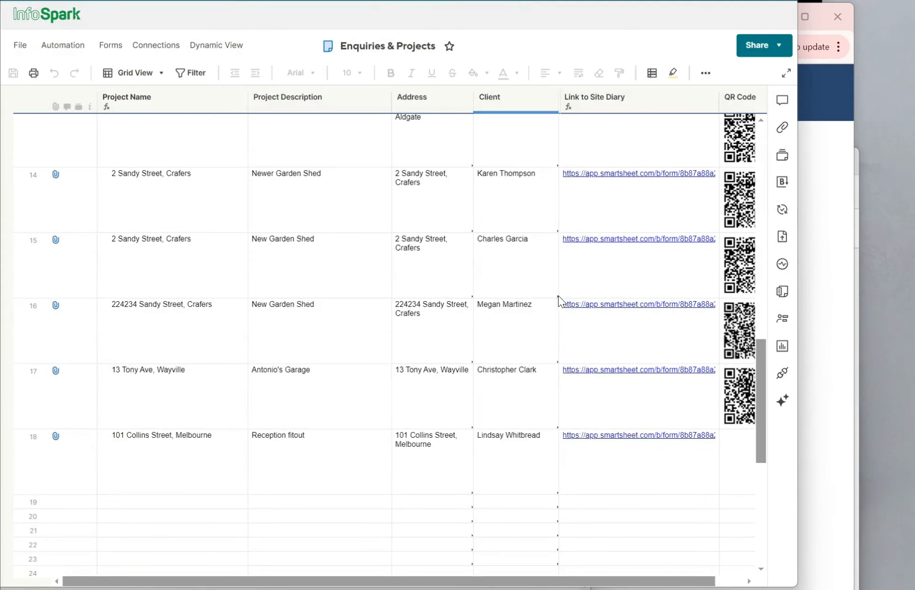
drag(647, 581, 676, 586)
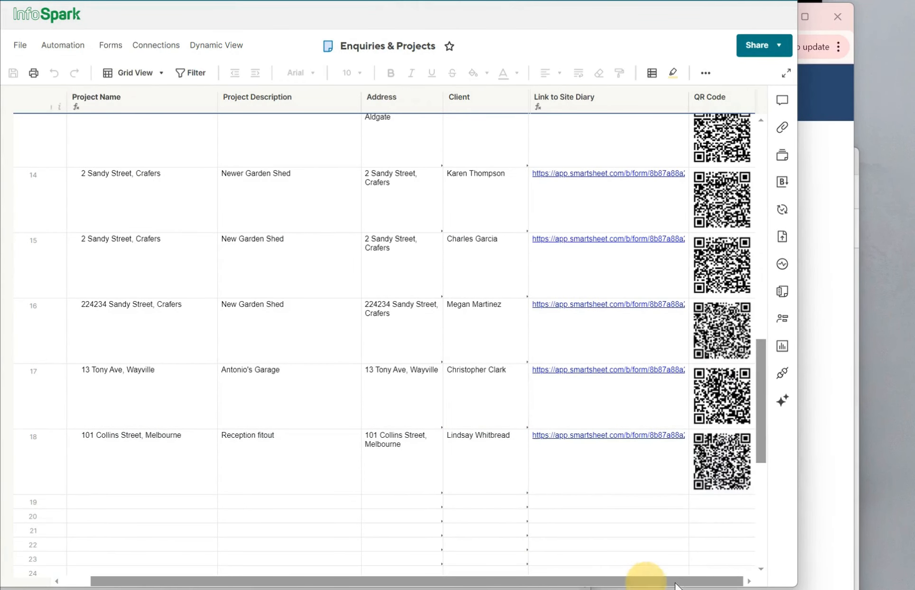
click(726, 460)
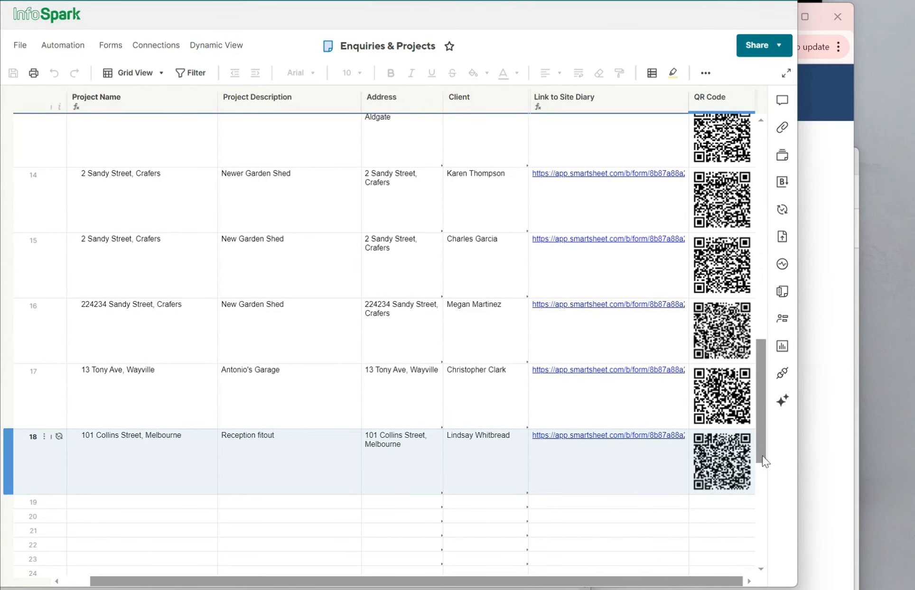
drag(657, 578, 551, 587)
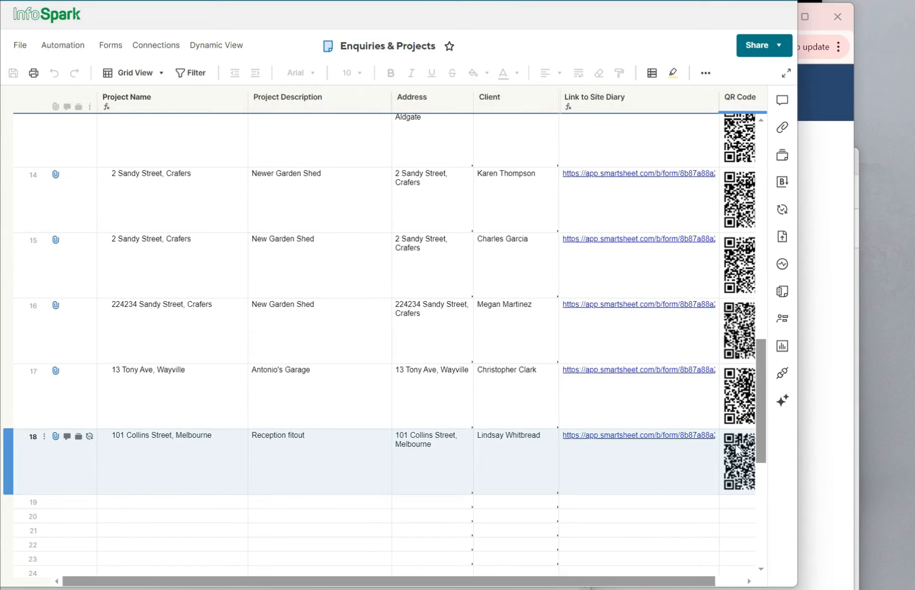
drag(545, 582, 649, 581)
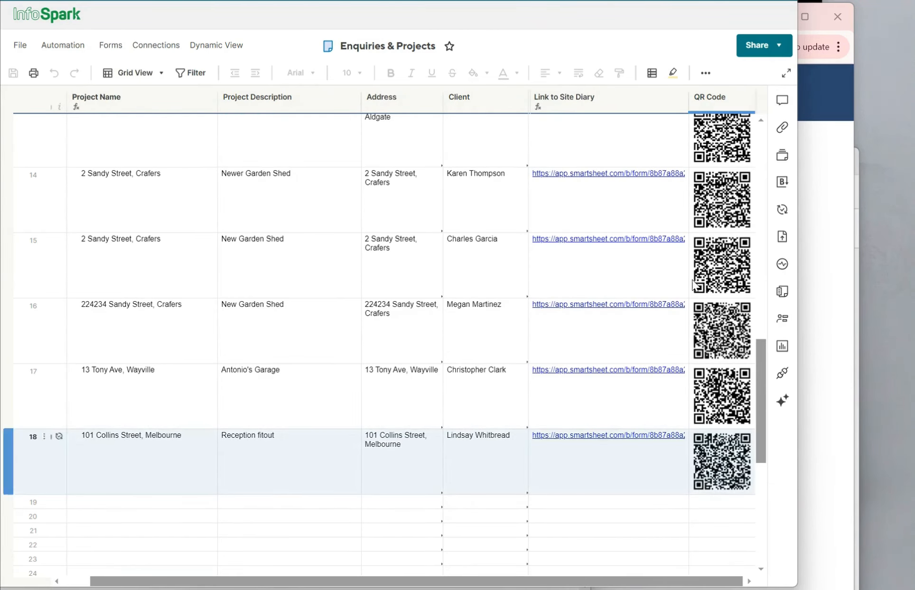
click(747, 99)
drag(822, 107, 825, 107)
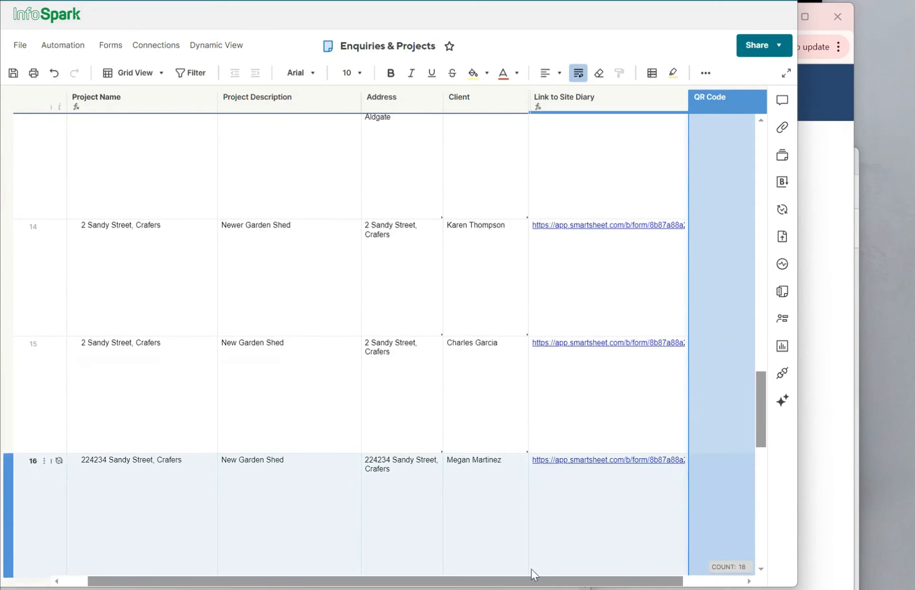
drag(500, 582, 646, 586)
scroll(500, 384, down, 10)
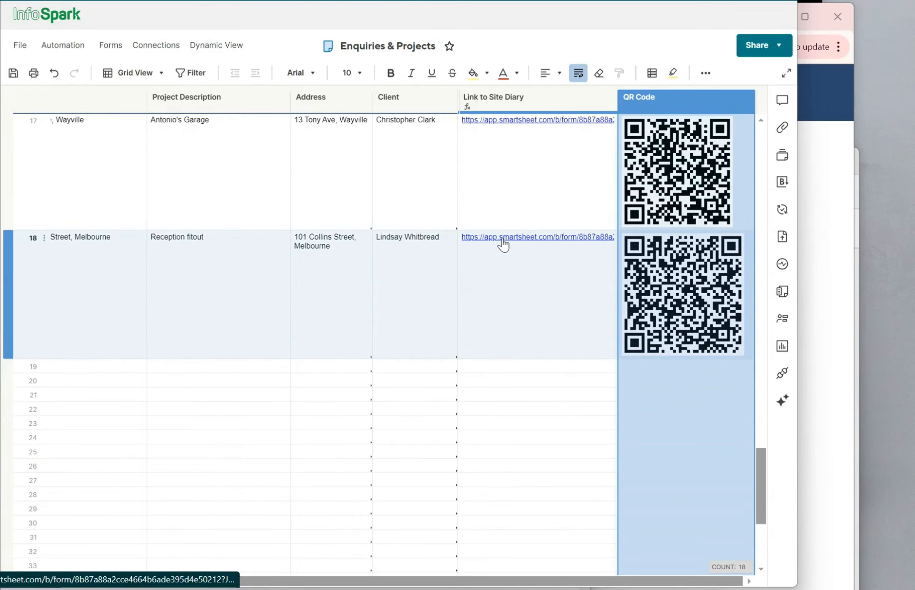
click(503, 243)
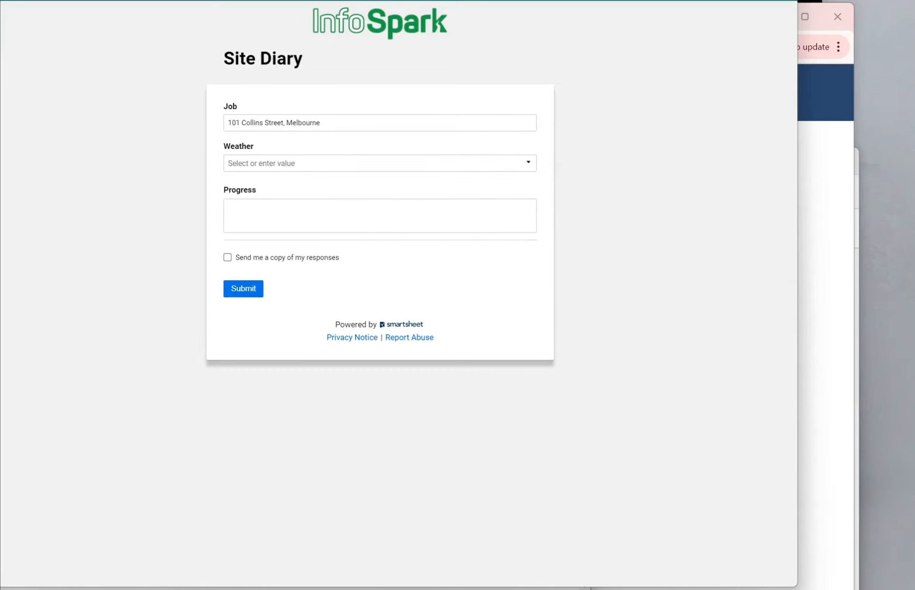
Close the Site Diary form tab with Ctrl+W, returning to the Enquiries & Projects sheet
key(ctrl+w)
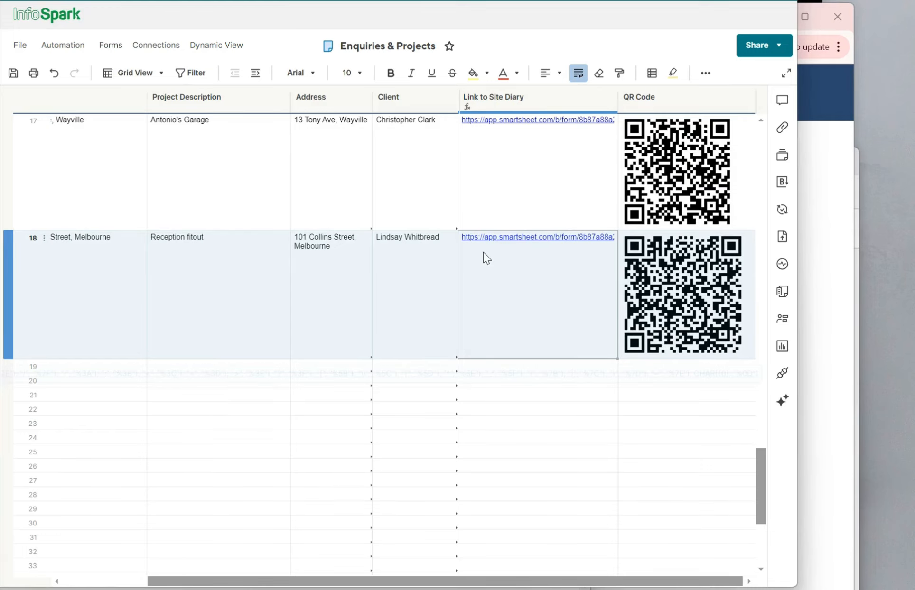
Scroll back left and open row 18's attachments to see the QR Code Poster PDF
drag(175, 582, 68, 584)
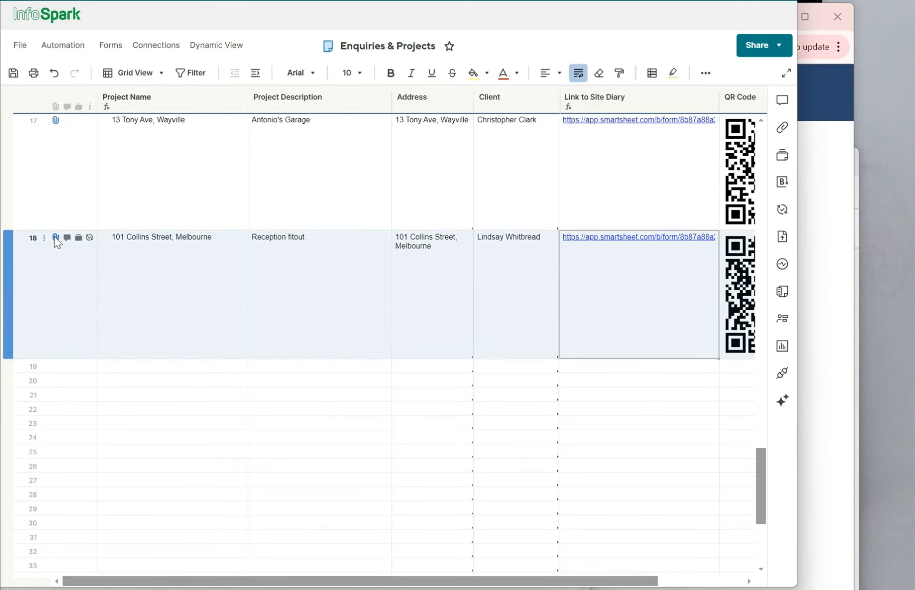
click(55, 237)
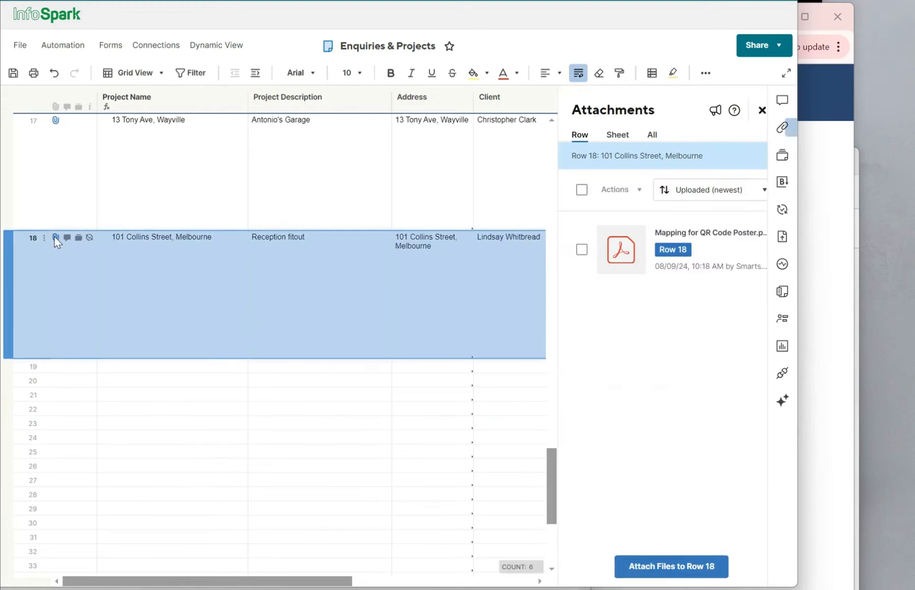
click(619, 256)
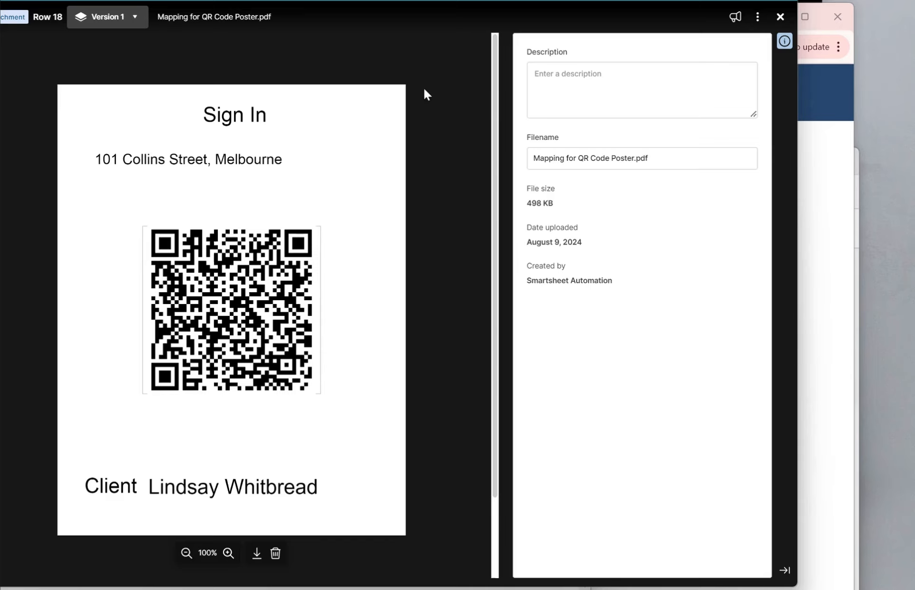
click(780, 18)
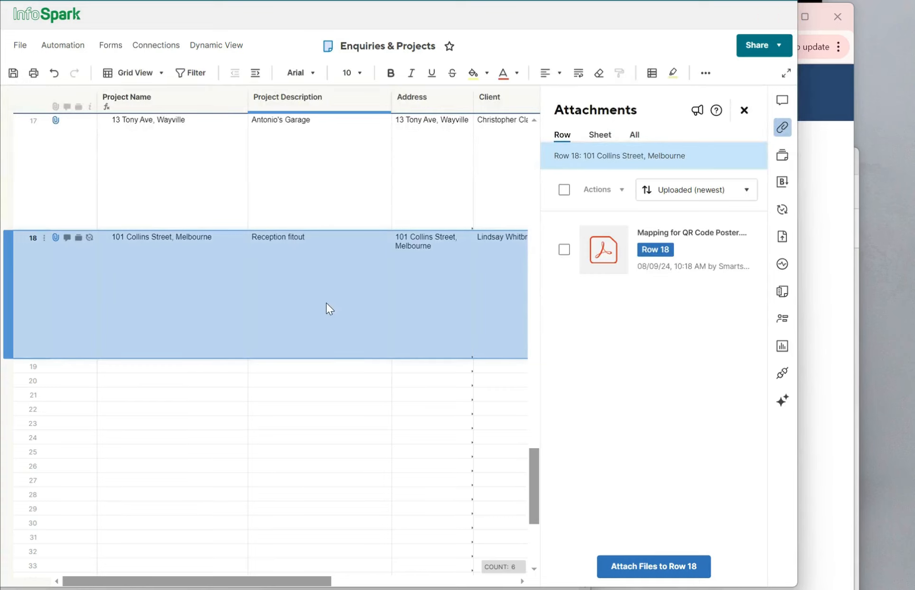